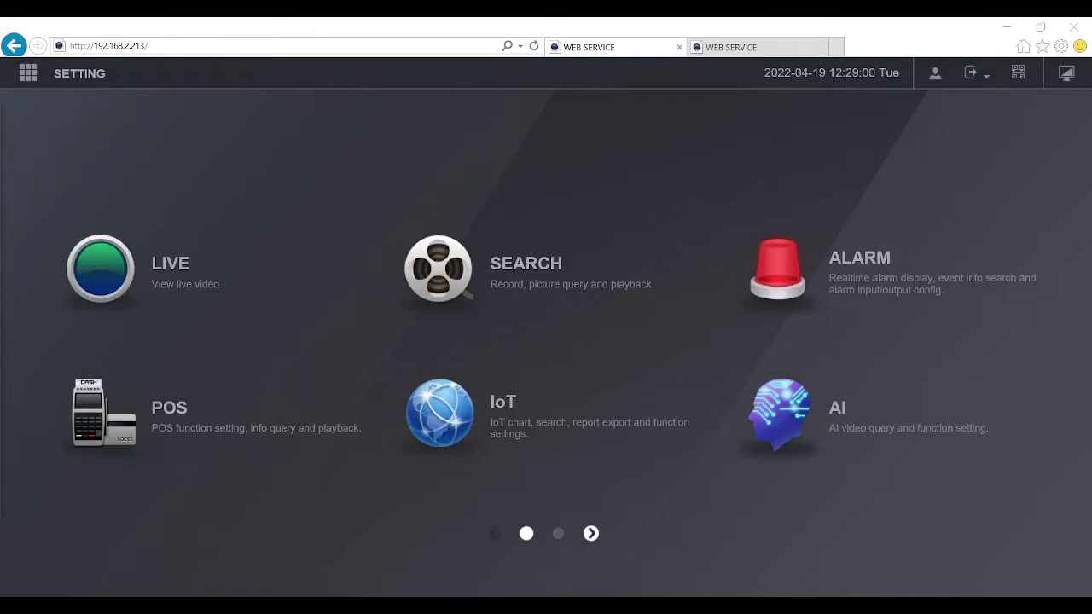
Step: Open the LIVE page on the 192.168.2.213 NVR's main menu
left_click(195, 259)
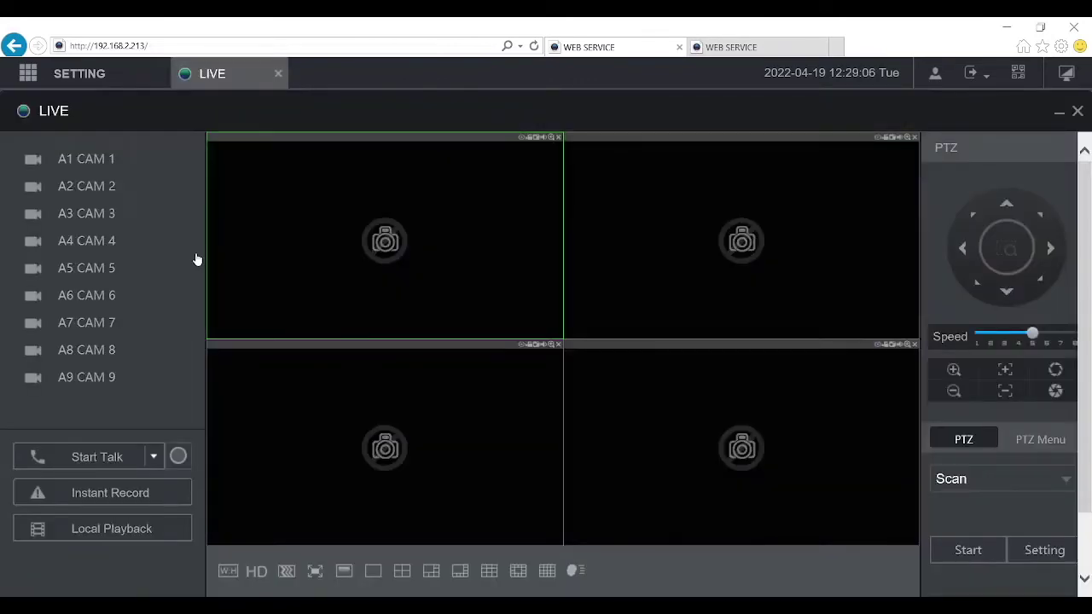
Step: Play A1 CAM 1 and A2 CAM 2 live, then close the LIVE tab
double_click(88, 160)
double_click(92, 188)
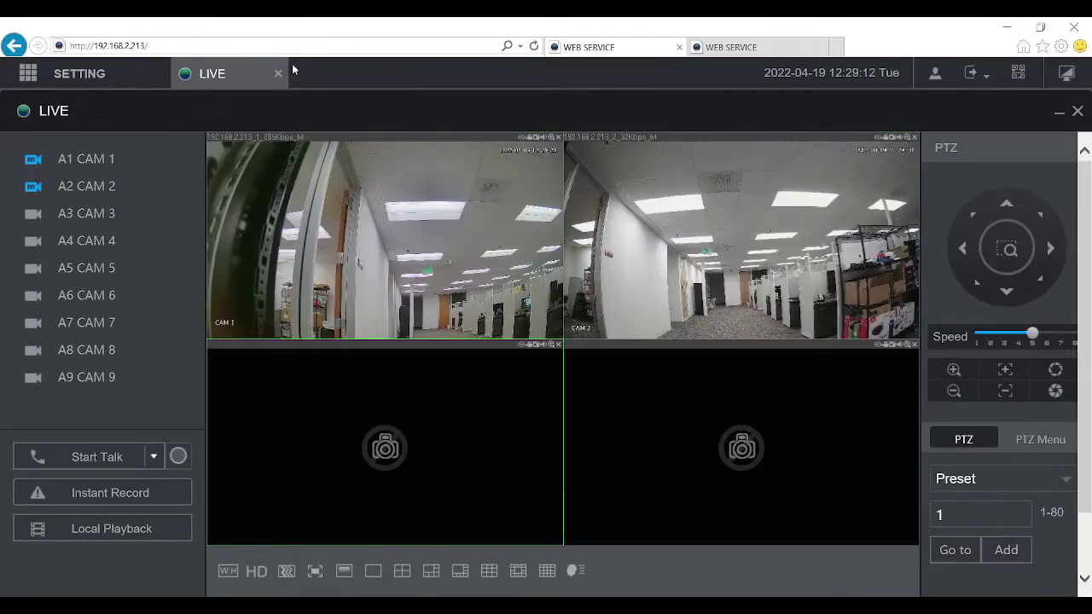
left_click(279, 75)
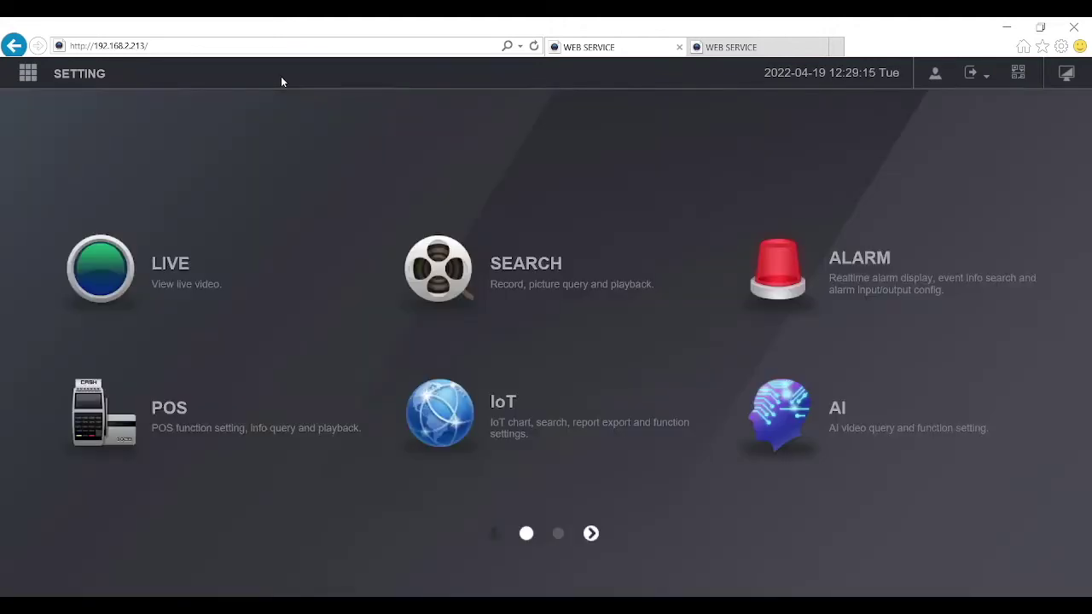
Step: Check the first NVR's TCP/IP and Port 37777 network settings, then switch to the 192.168.2.84 NVR
left_click(64, 81)
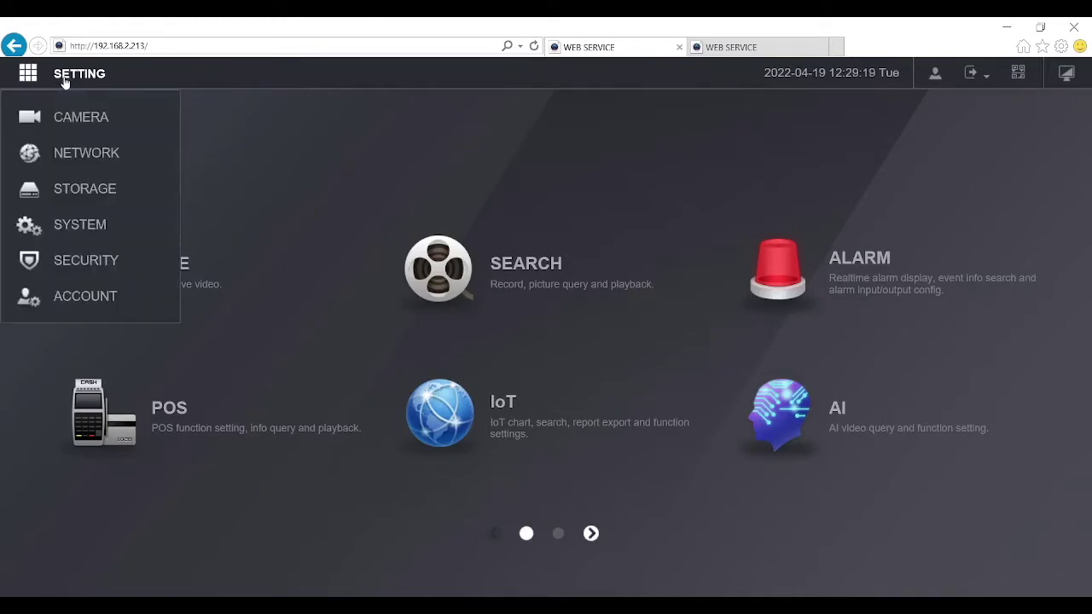
left_click(64, 158)
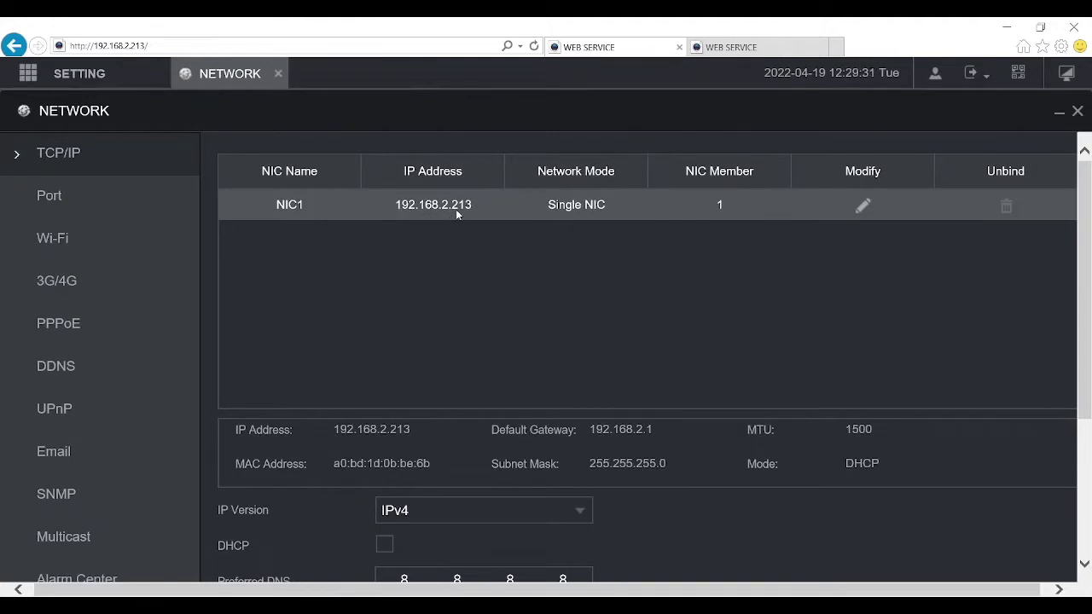
left_click(41, 194)
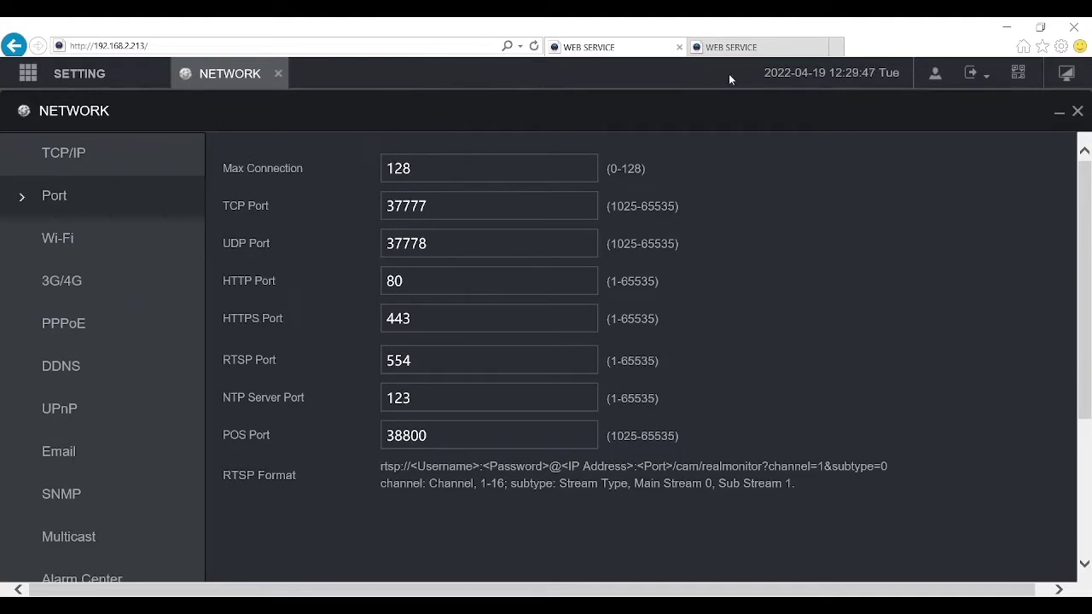
left_click(736, 51)
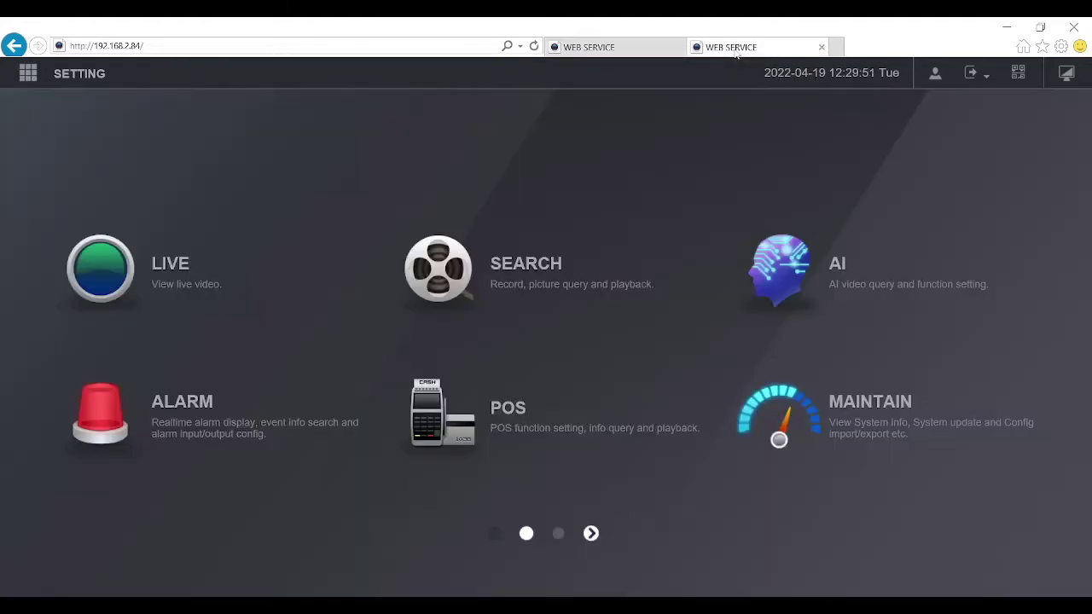
Step: Run Search Device from the second NVR's SETTING > CAMERA Camera List
left_click(66, 79)
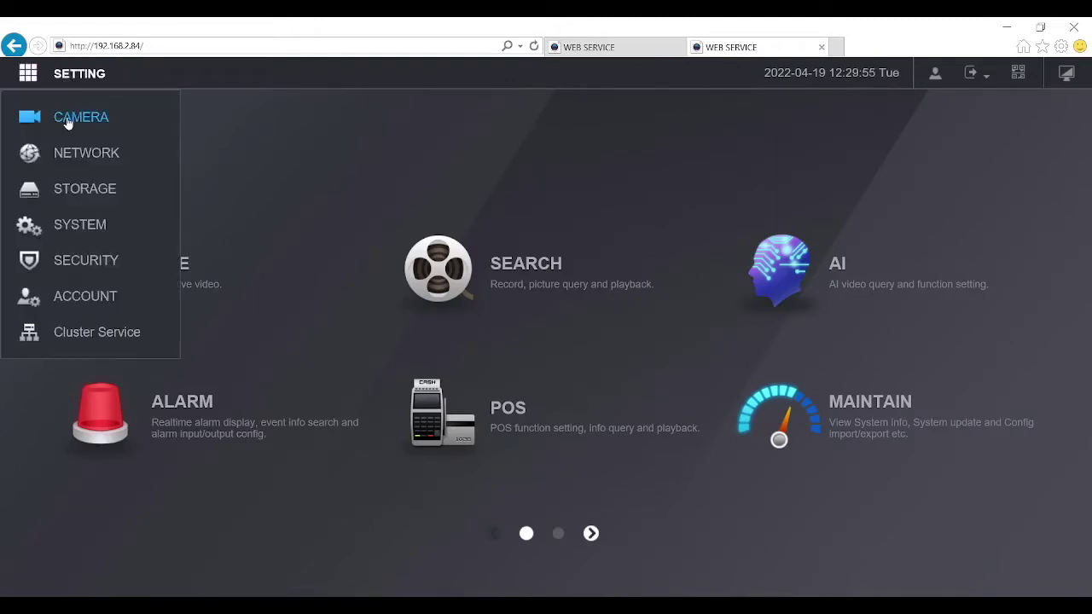
left_click(69, 119)
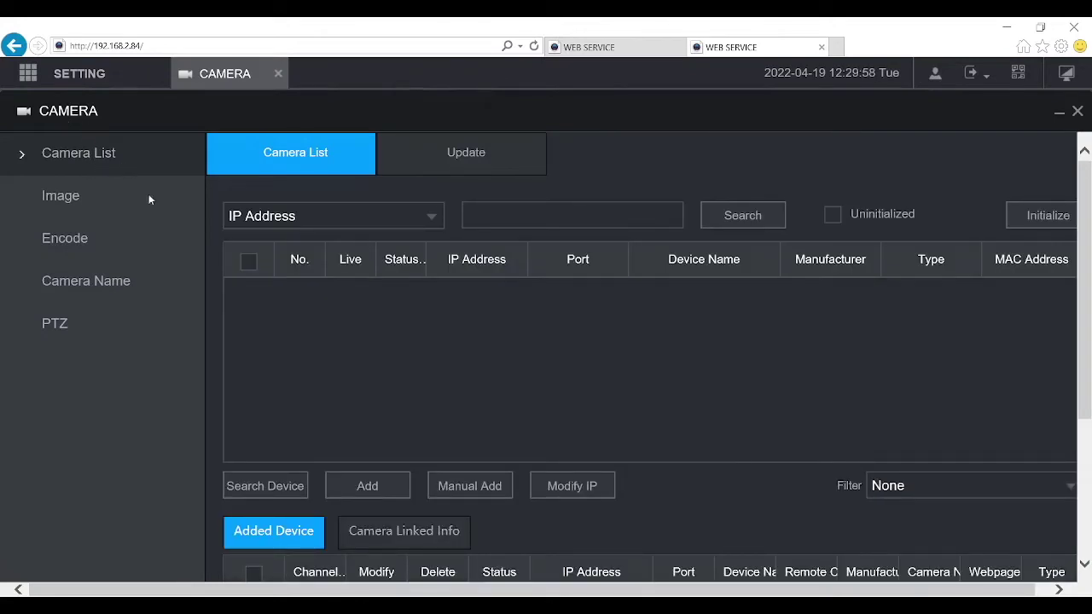
left_click(252, 491)
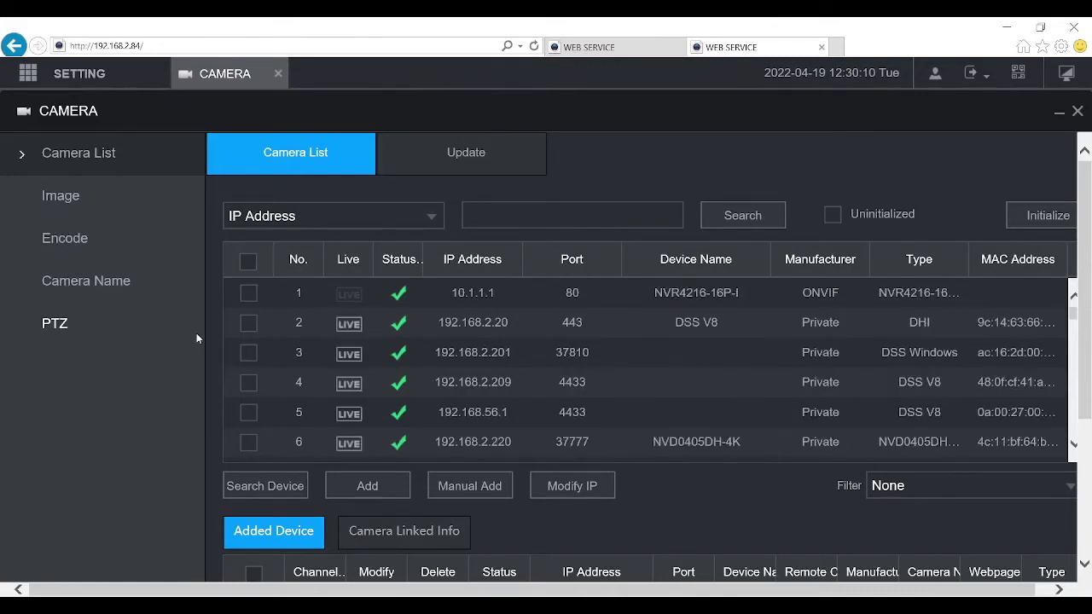
left_click(473, 352)
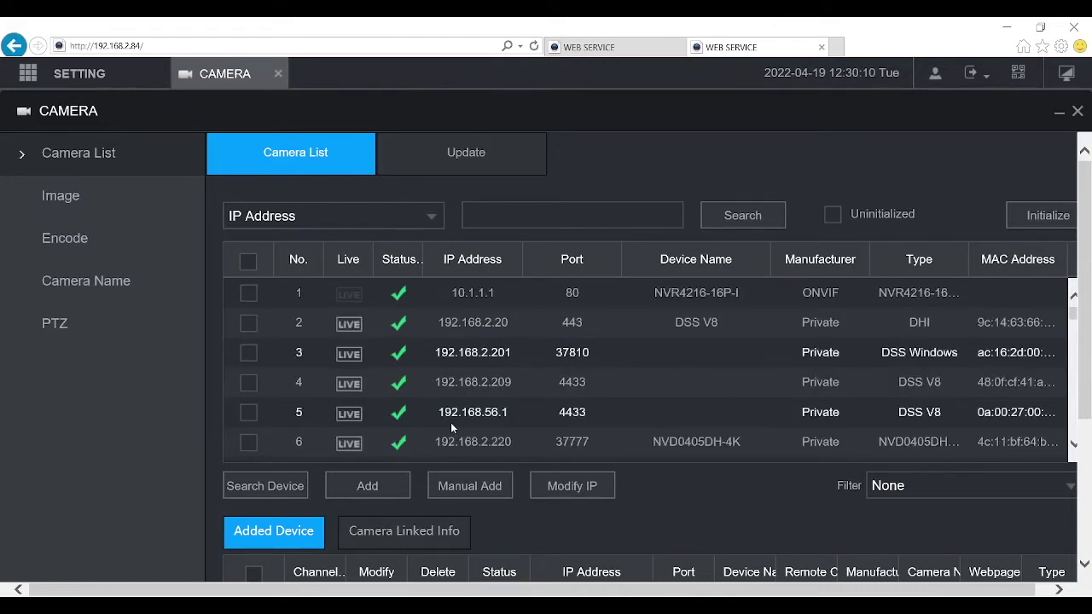
Step: Manually add 192.168.2.213 on port 37777 with the device password, connect, and open its 16-channel selection
left_click(475, 496)
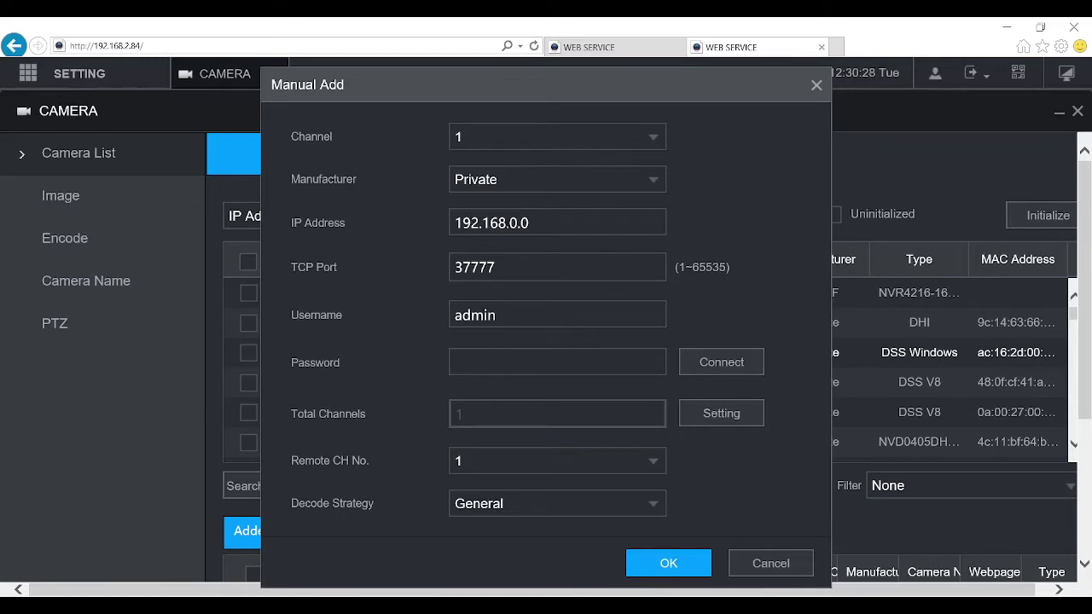
left_click(539, 222)
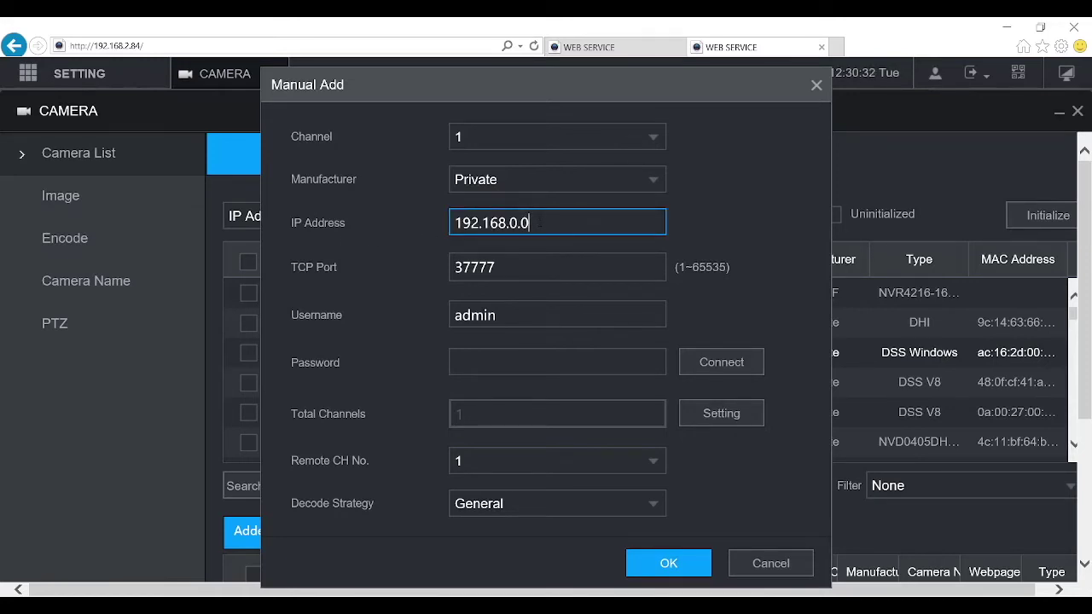
key("BackSpace")
key("BackSpace")
key("BackSpace")
type("2.213")
left_click(499, 358)
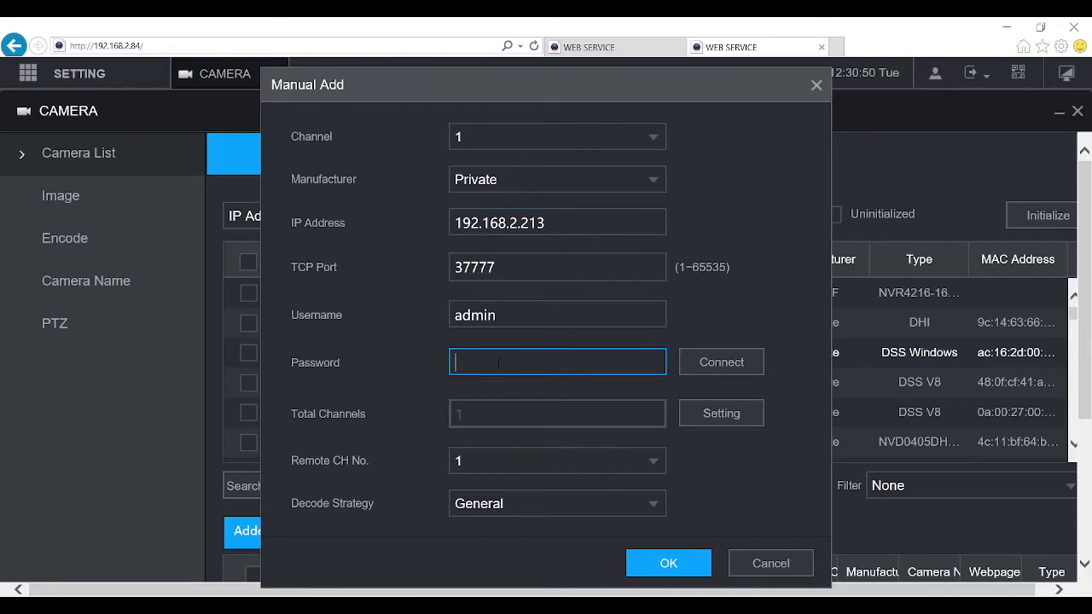
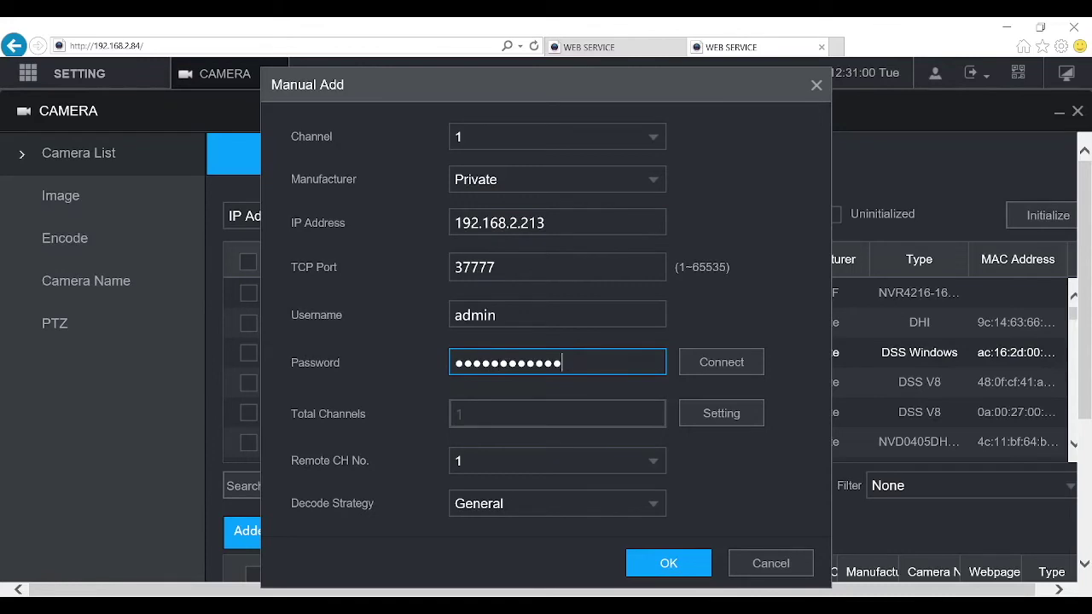
left_click(750, 364)
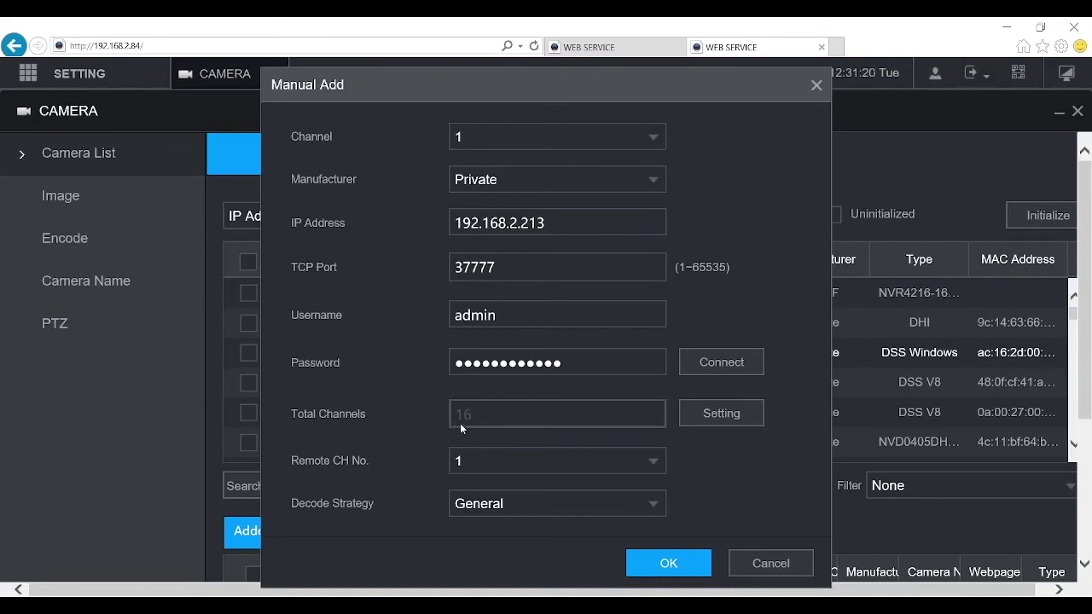
left_click(743, 419)
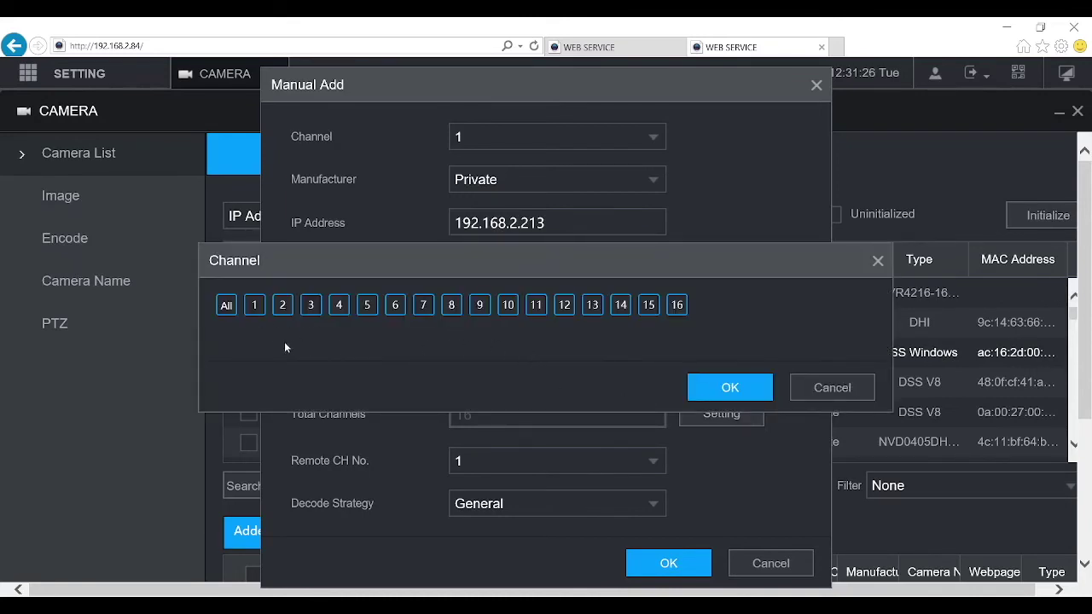
Step: Clear all channels, tick channels 1 and 2, and confirm the Channel dialog
left_click(225, 309)
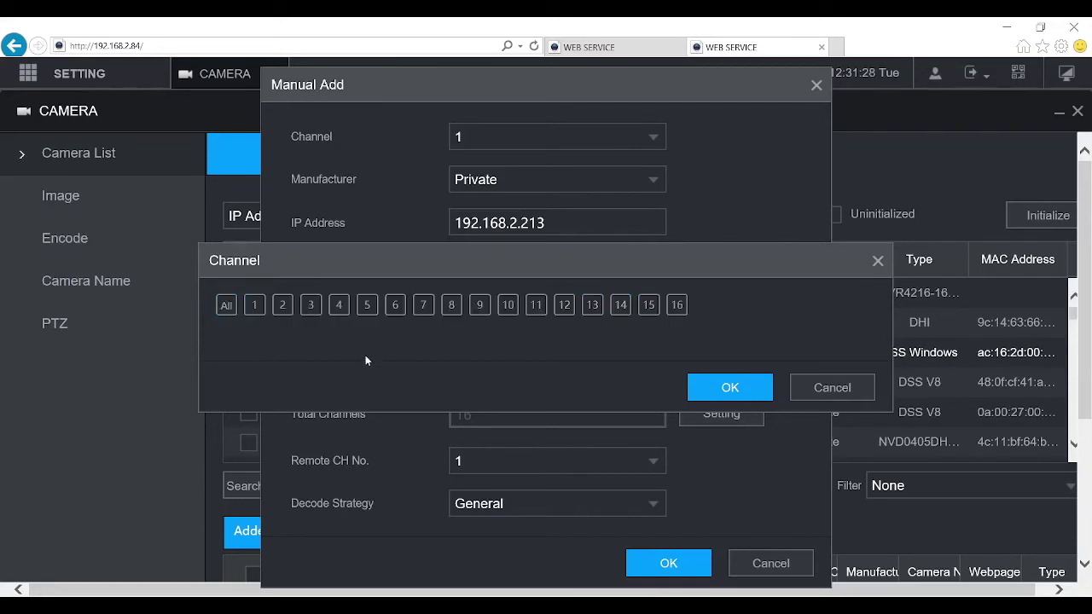
left_click(255, 307)
left_click(283, 307)
left_click(729, 388)
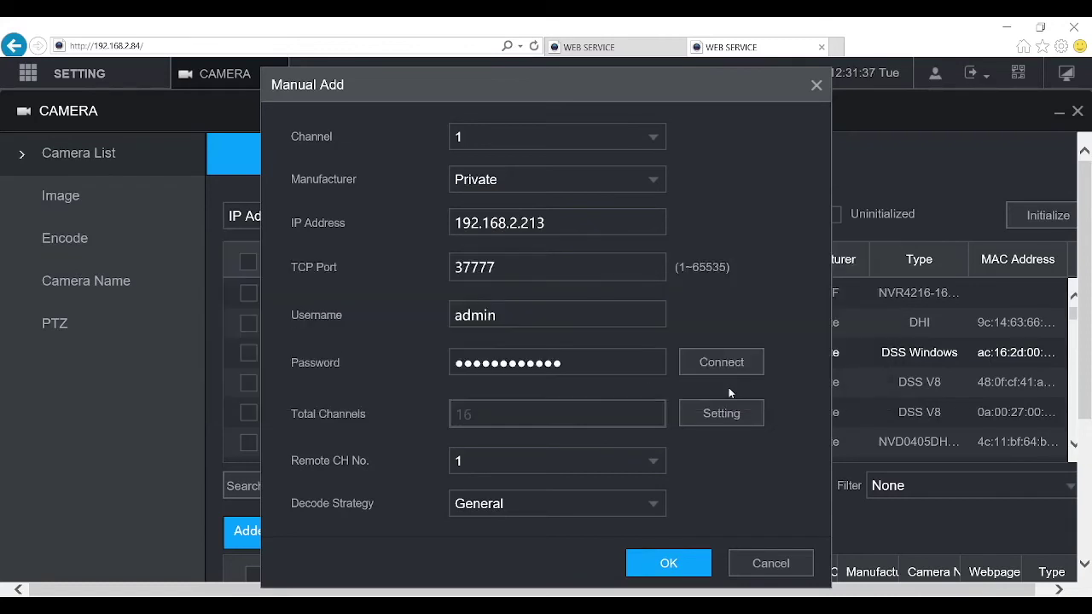
Step: Add the two channels, refresh Added Device to confirm both online, and return to the main menu
left_click(687, 570)
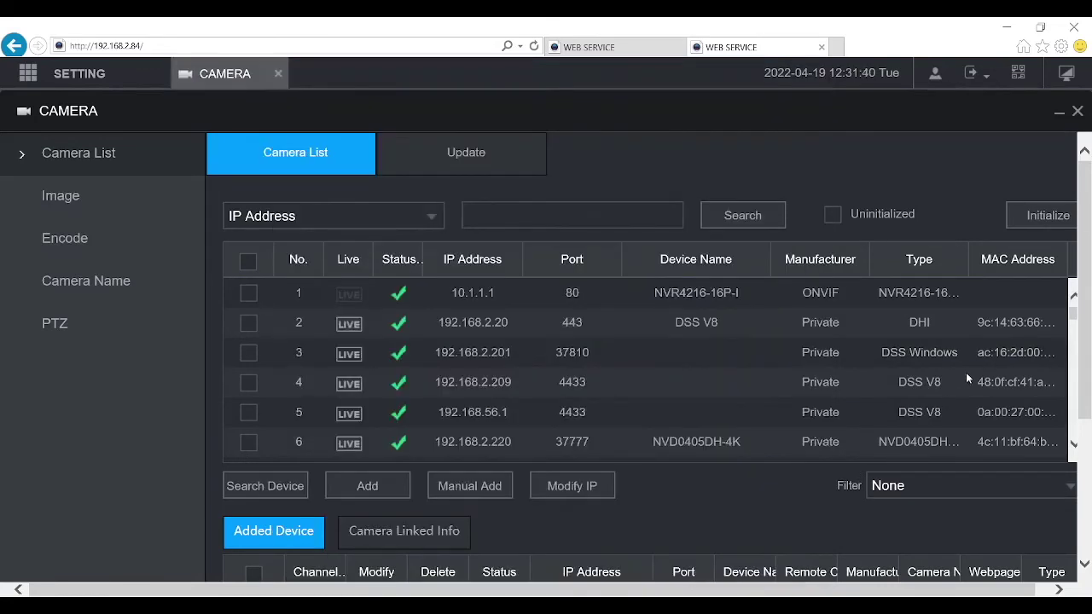
scroll(1037, 520, "down", 5)
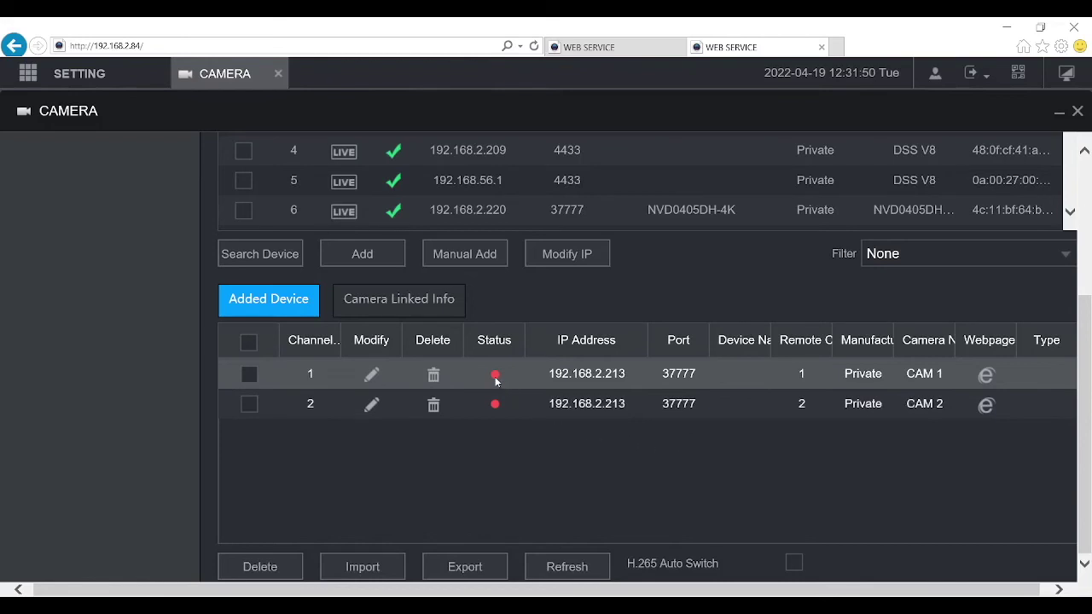
left_click(581, 566)
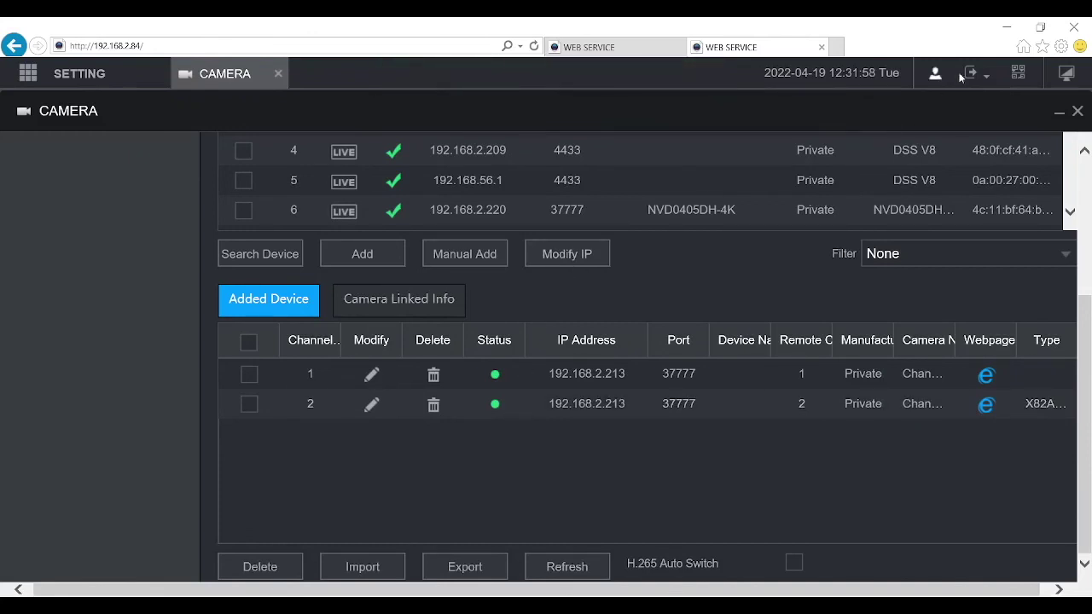
left_click(1067, 76)
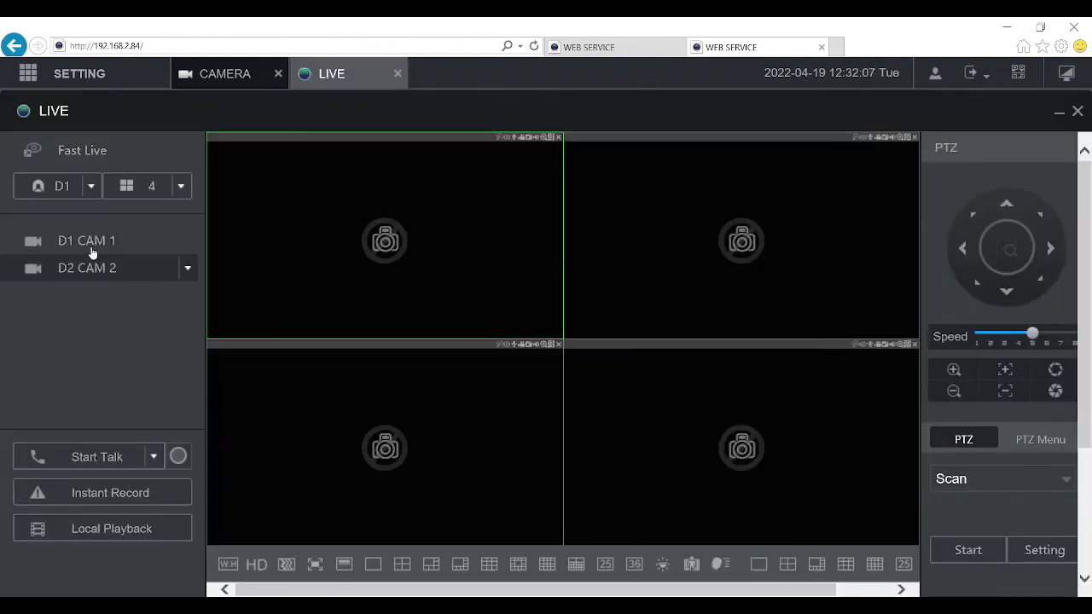
Step: Play D1 CAM 1 and D2 CAM 2 in the second NVR's live grid
double_click(89, 245)
double_click(91, 269)
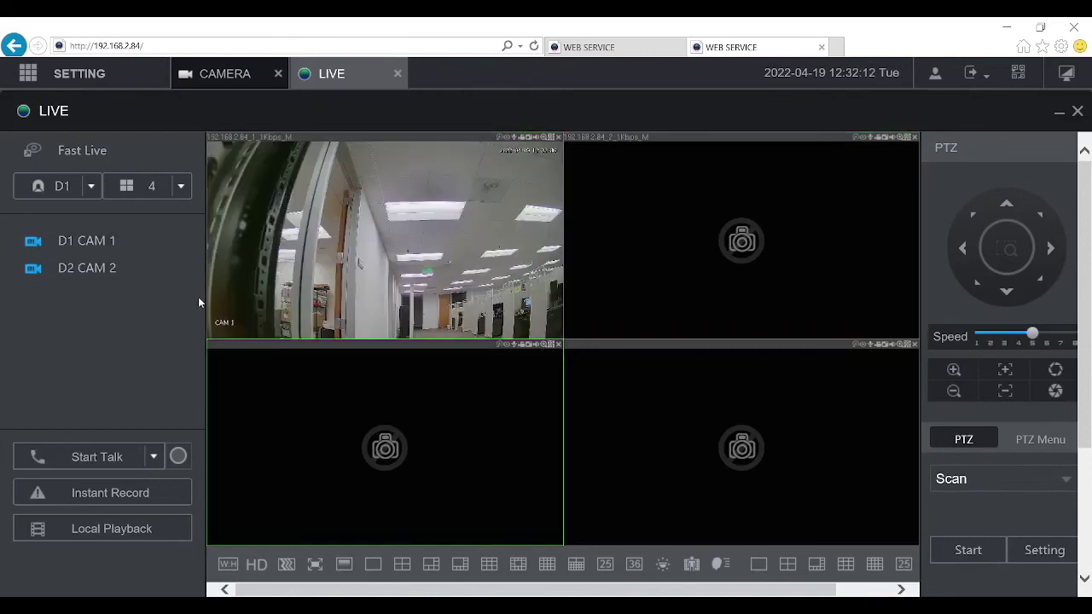